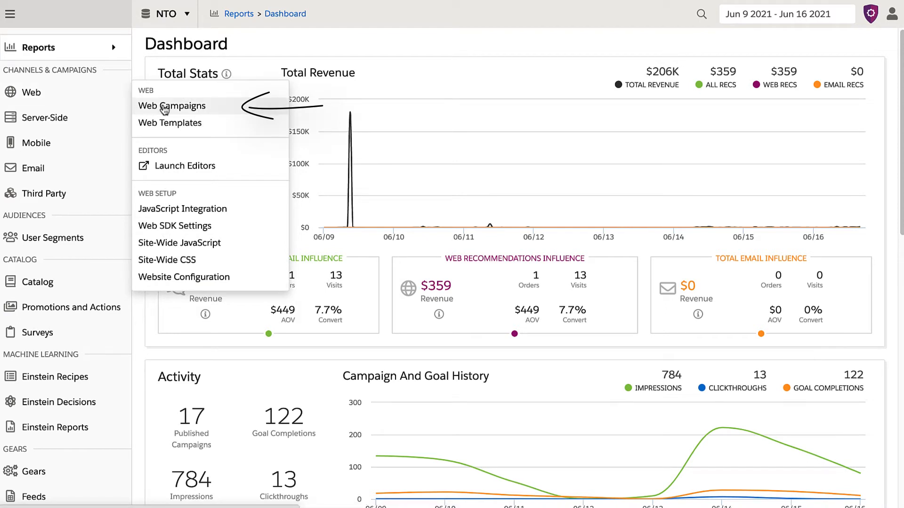
# From Web Campaigns' Homepage Campaigns folder, filter by 'exit' and show the Homepage - Exit Intent statistics.
pyautogui.click(165, 107)
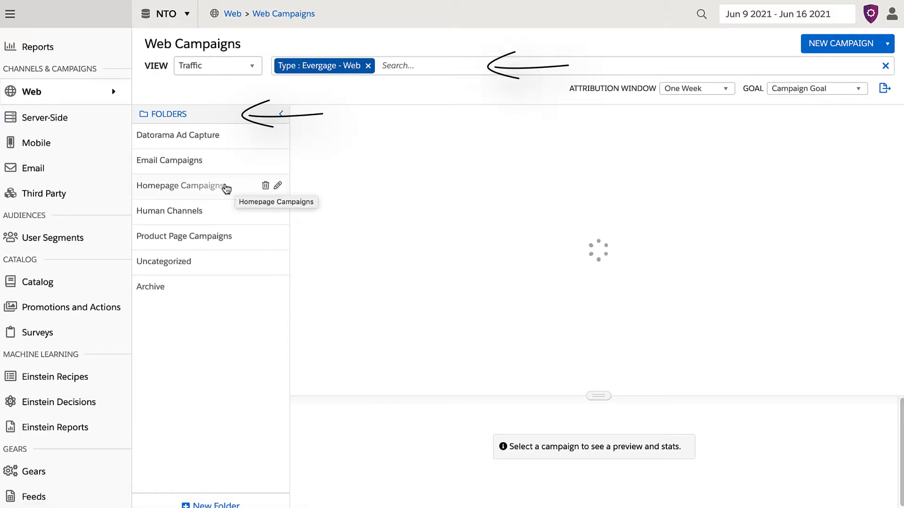
pyautogui.click(180, 185)
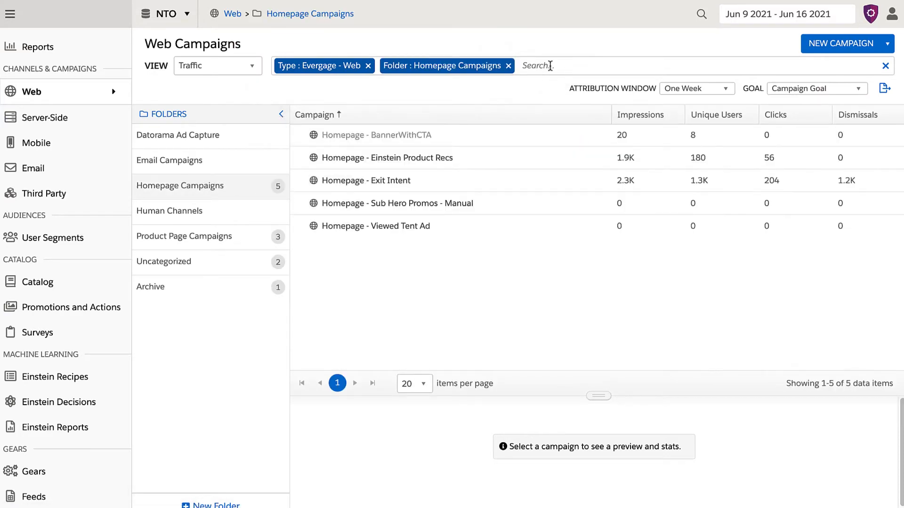
pyautogui.write('exit')
pyautogui.press('Return')
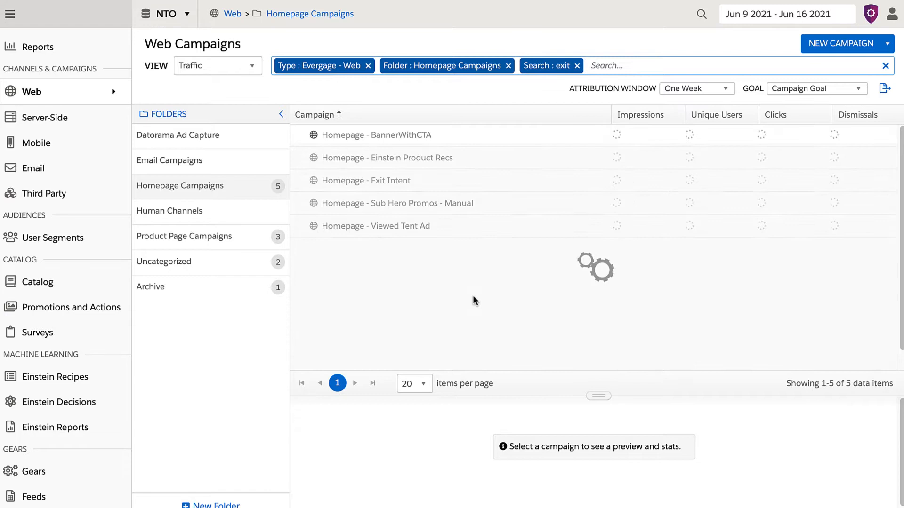
pyautogui.click(486, 139)
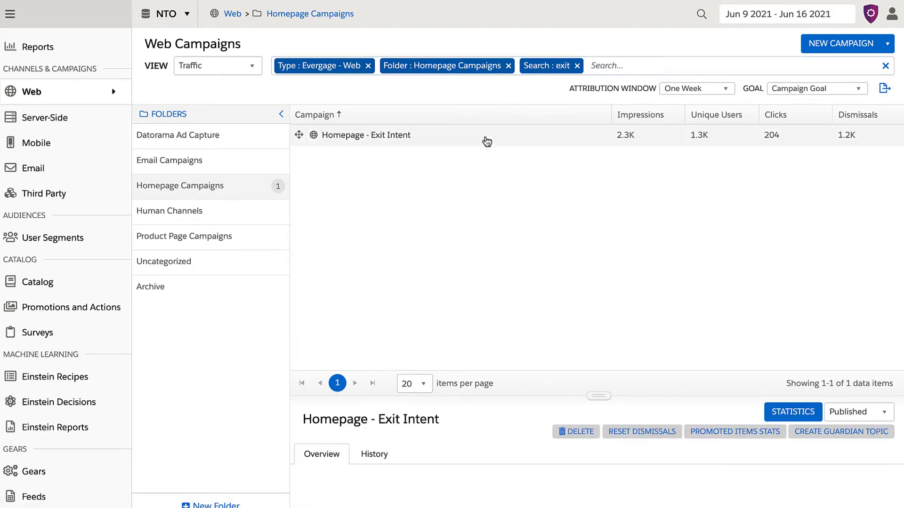
pyautogui.click(775, 416)
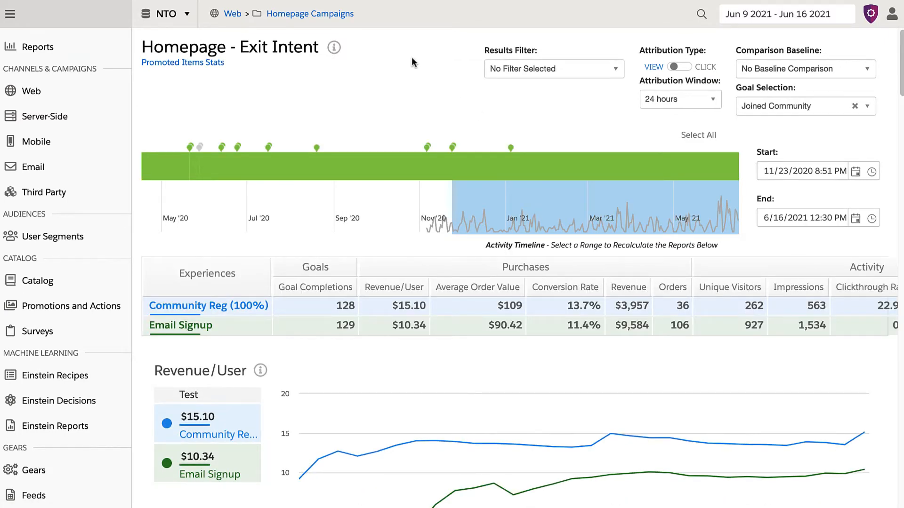
# Collapse the left navigation sidebar to icons so the report gets more width.
pyautogui.click(10, 14)
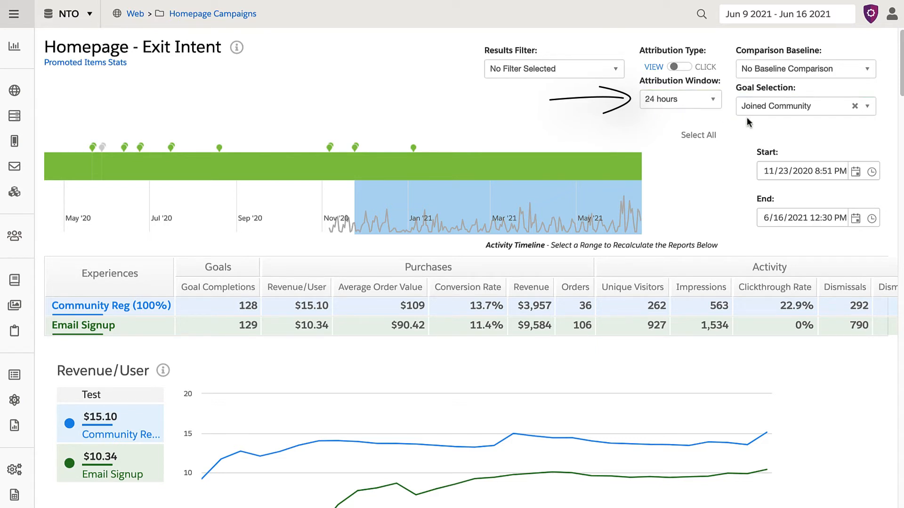
# Change the attribution window from 24 hours to 30 mins.
pyautogui.click(714, 99)
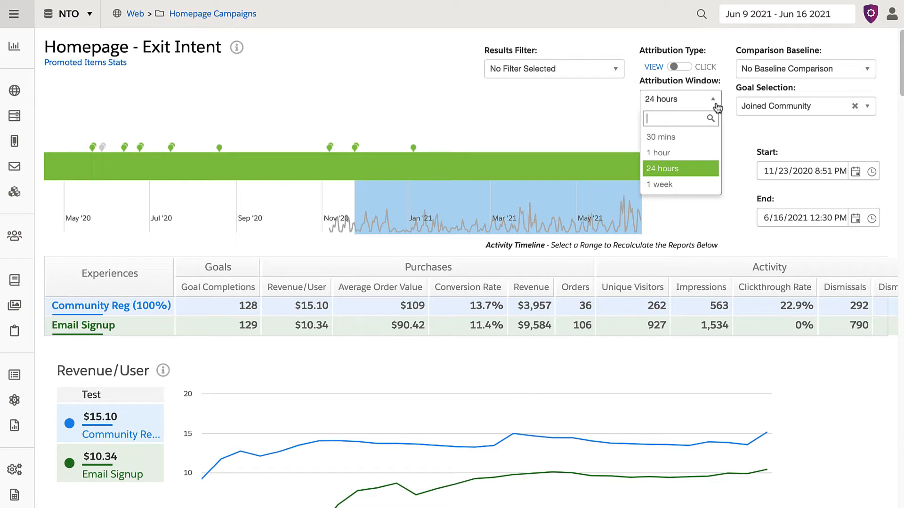
pyautogui.click(664, 137)
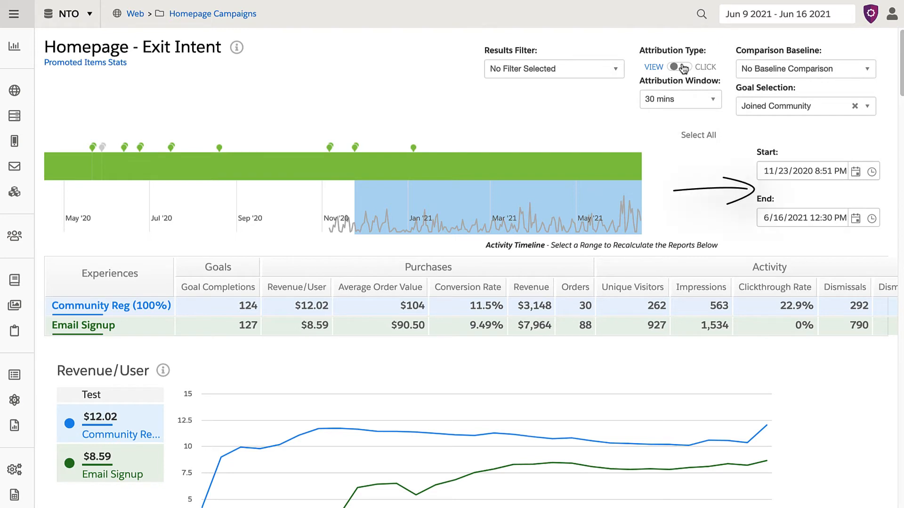
pyautogui.click(825, 171)
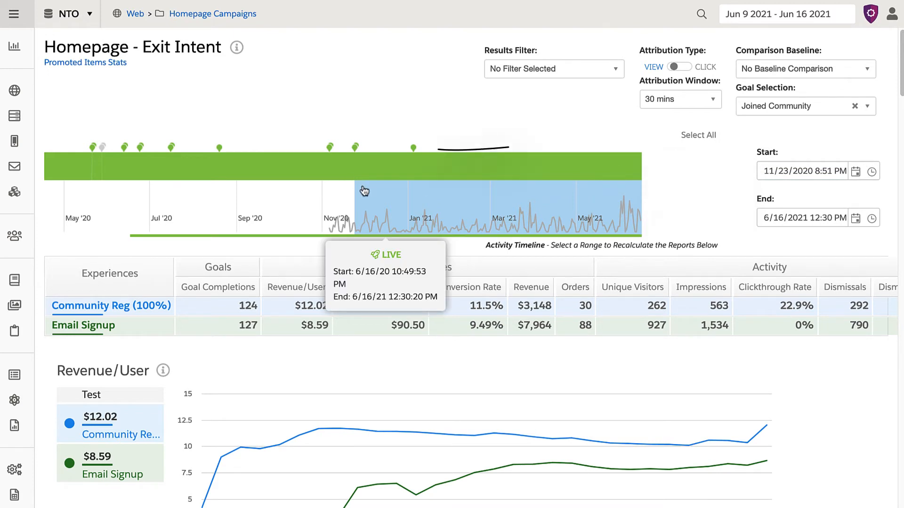
pyautogui.moveTo(450, 212)
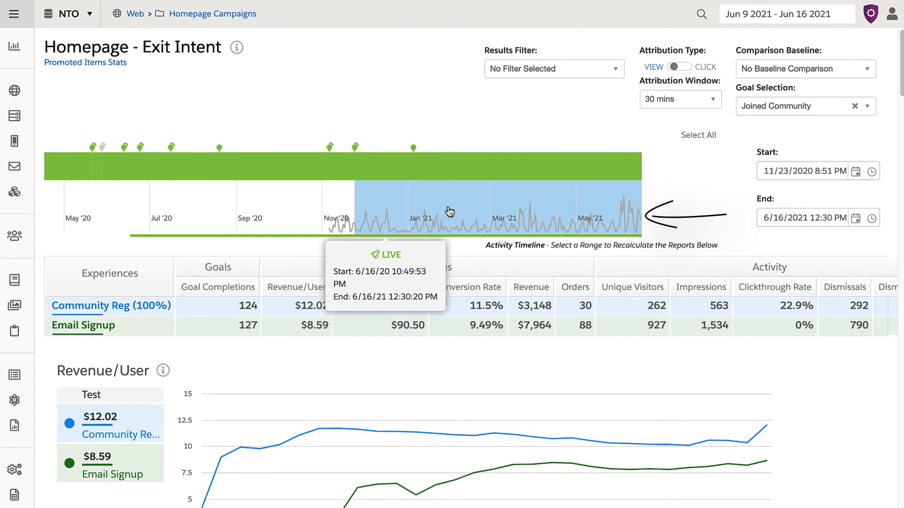
pyautogui.click(769, 171)
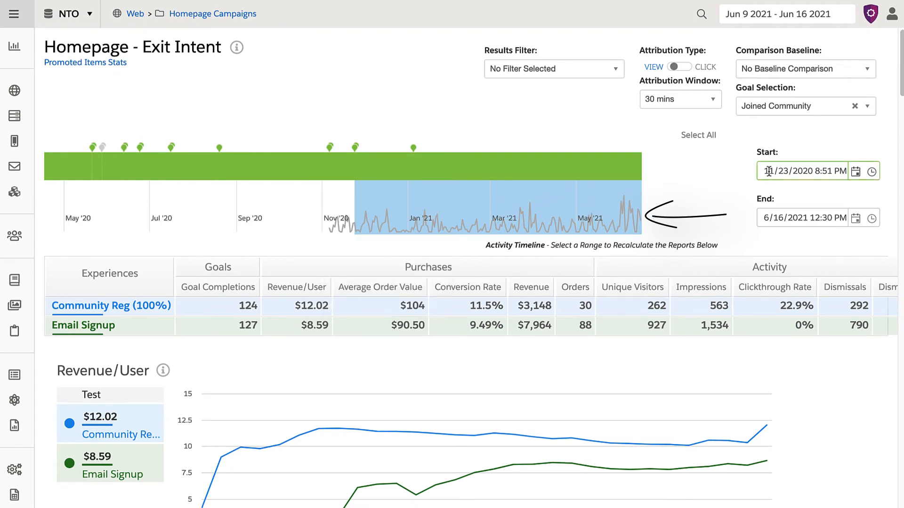
pyautogui.click(669, 184)
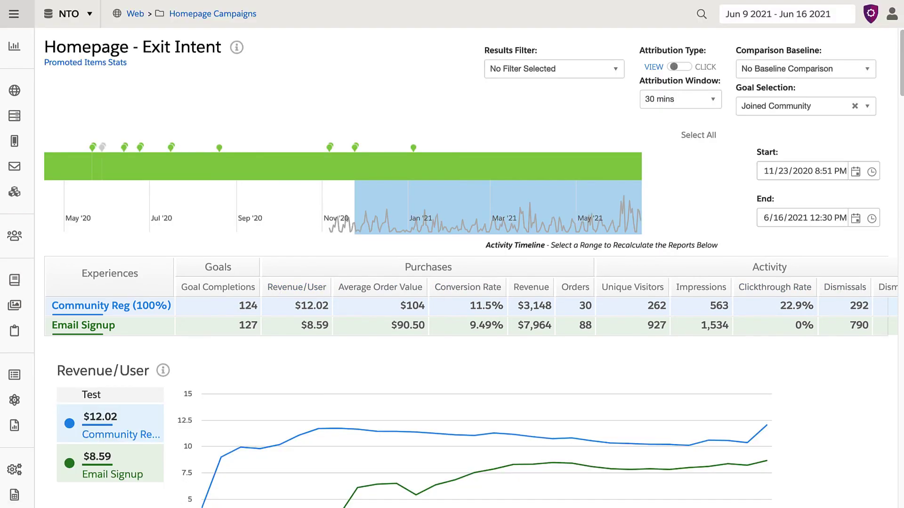
pyautogui.hscroll(2, 833, 291)
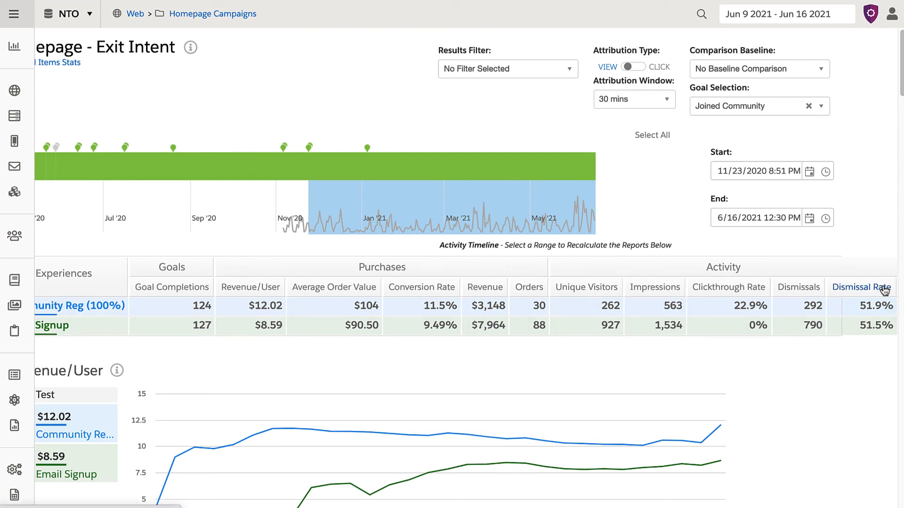
pyautogui.hscroll(-2, 269, 424)
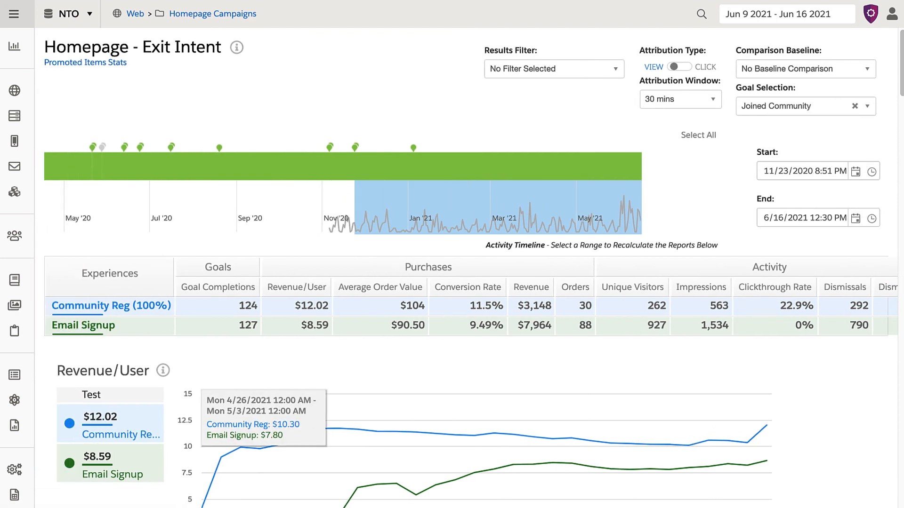
# In the table's column options, hide Revenue and Dismissals and show Clickthroughs.
pyautogui.rightClick(221, 287)
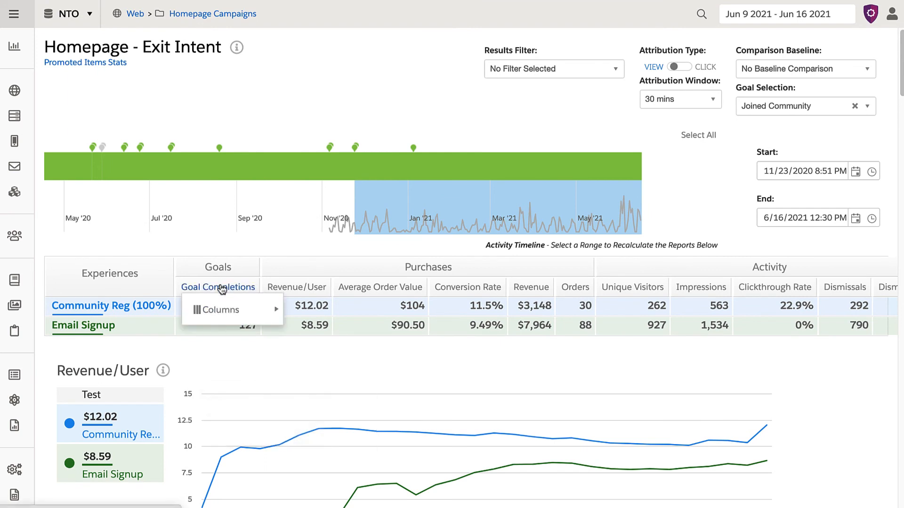
pyautogui.moveTo(224, 309)
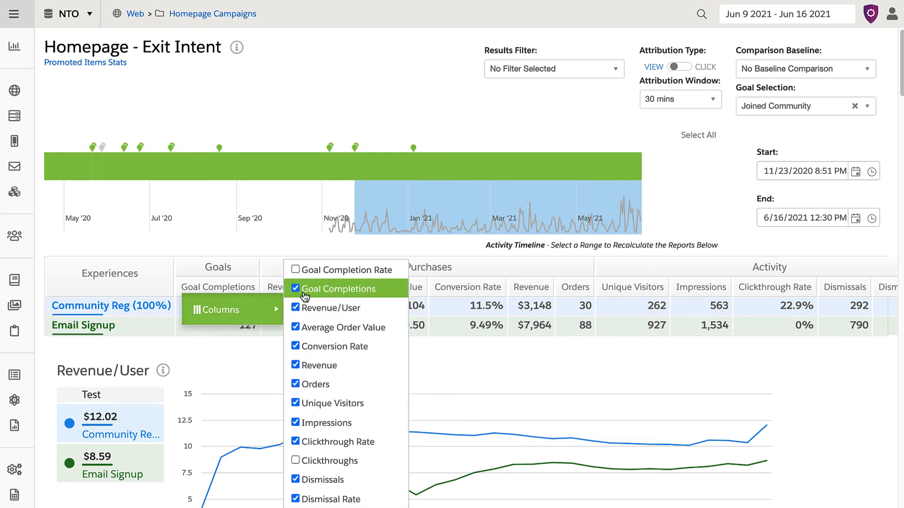
pyautogui.click(295, 365)
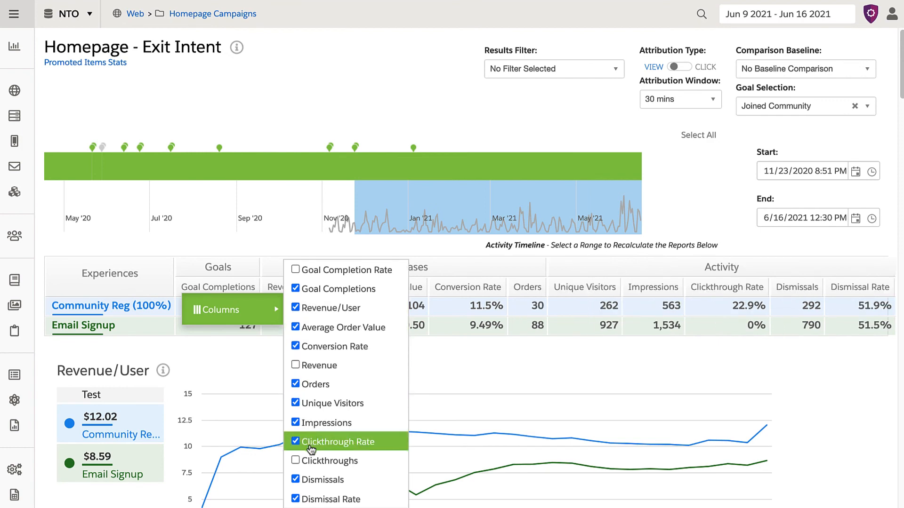
pyautogui.click(296, 481)
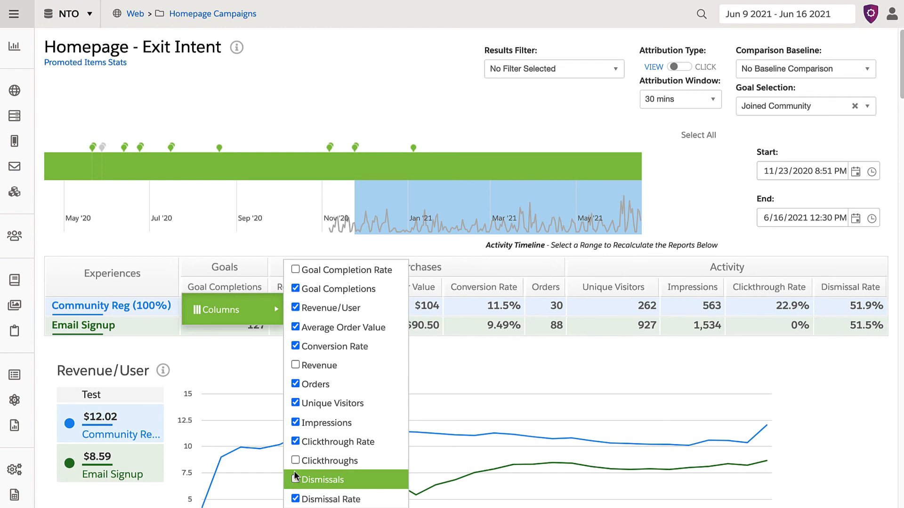
pyautogui.click(295, 460)
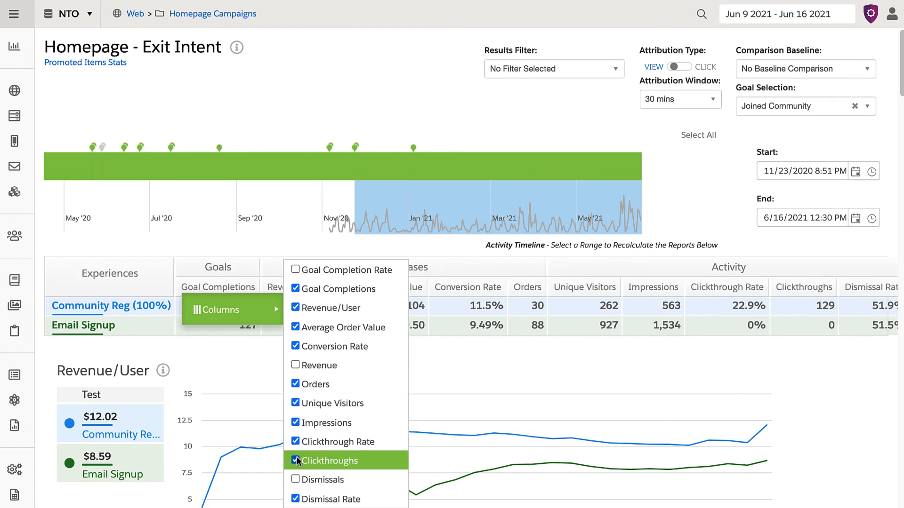